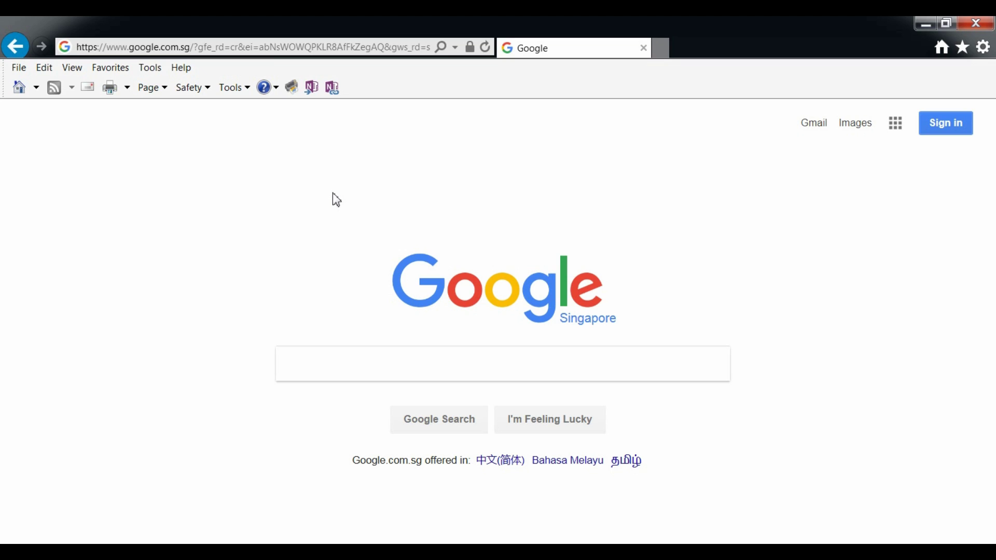
click(259, 46)
text(w)
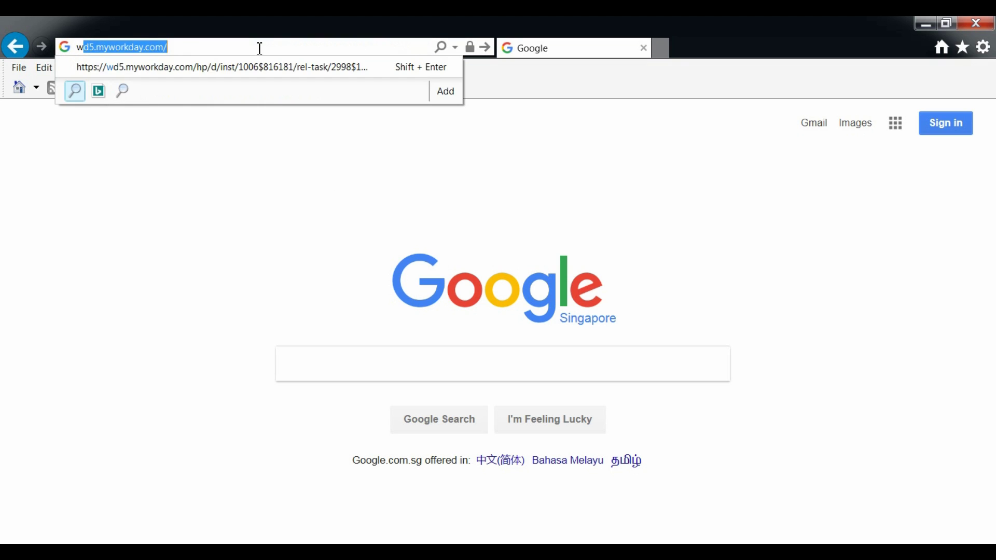
text(ww.)
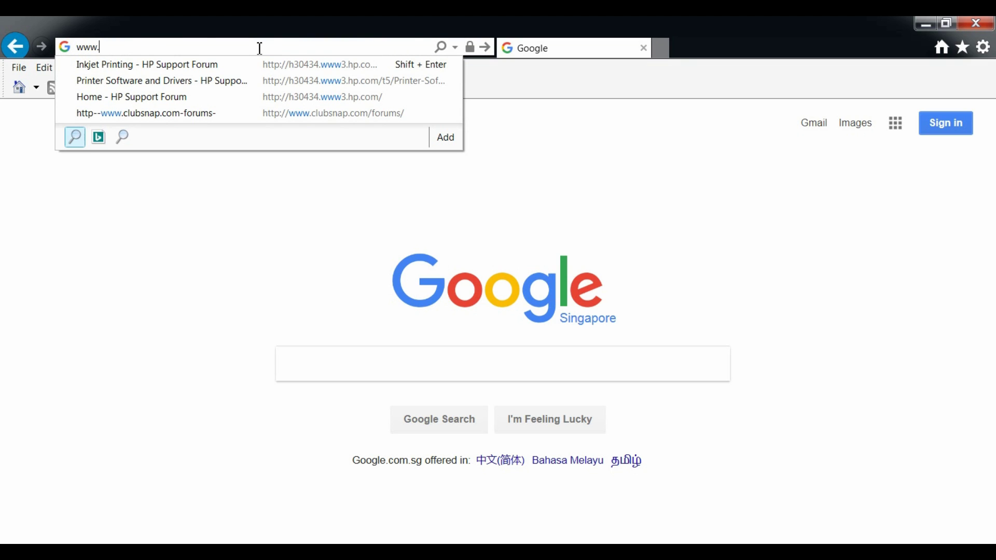
text(hp)
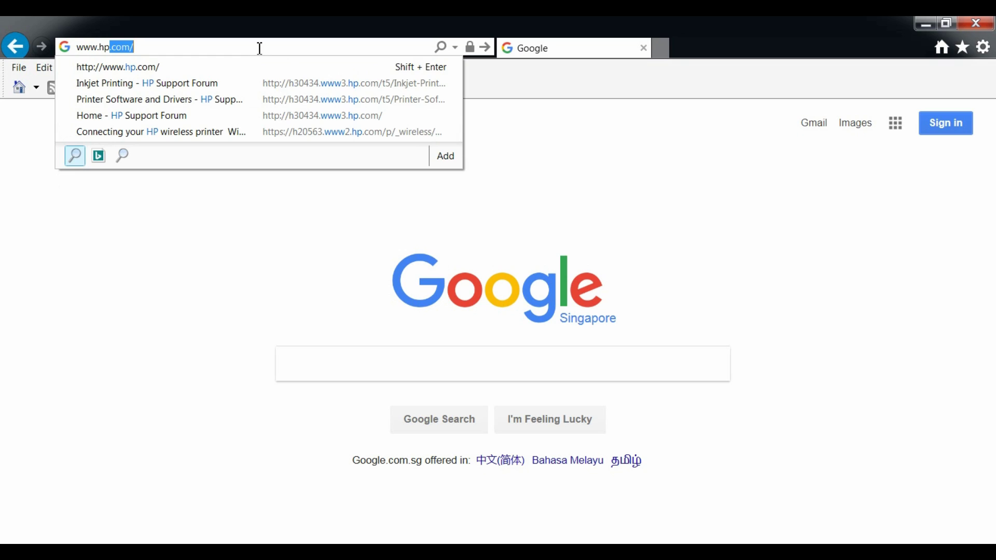
text(.com)
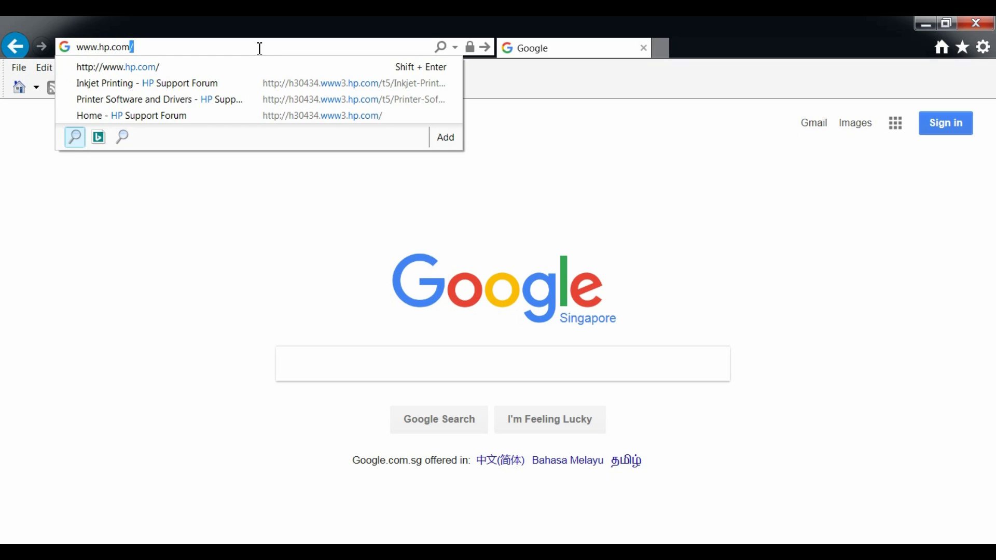
key(Return)
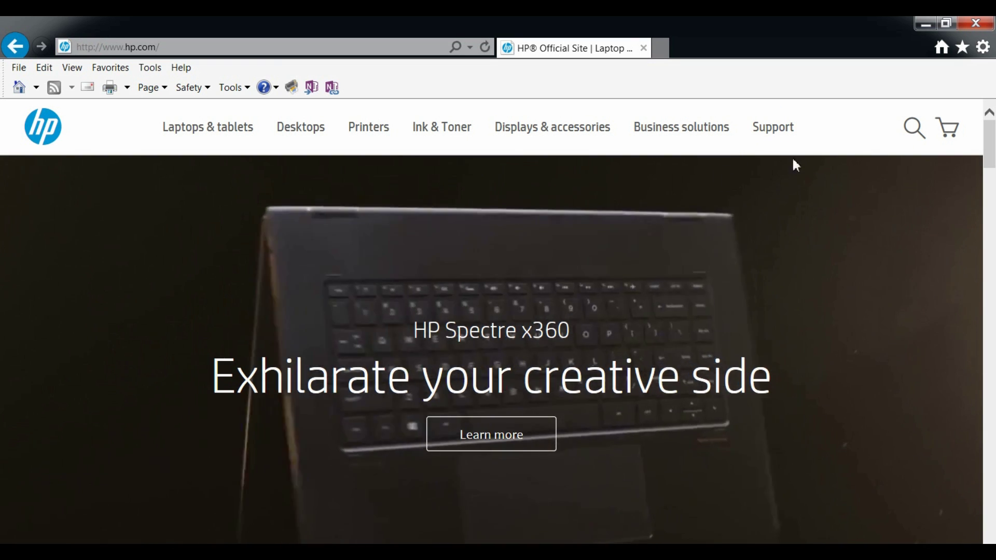
Search HP's Software & drivers page for the model 'envy 4520'.
click(771, 141)
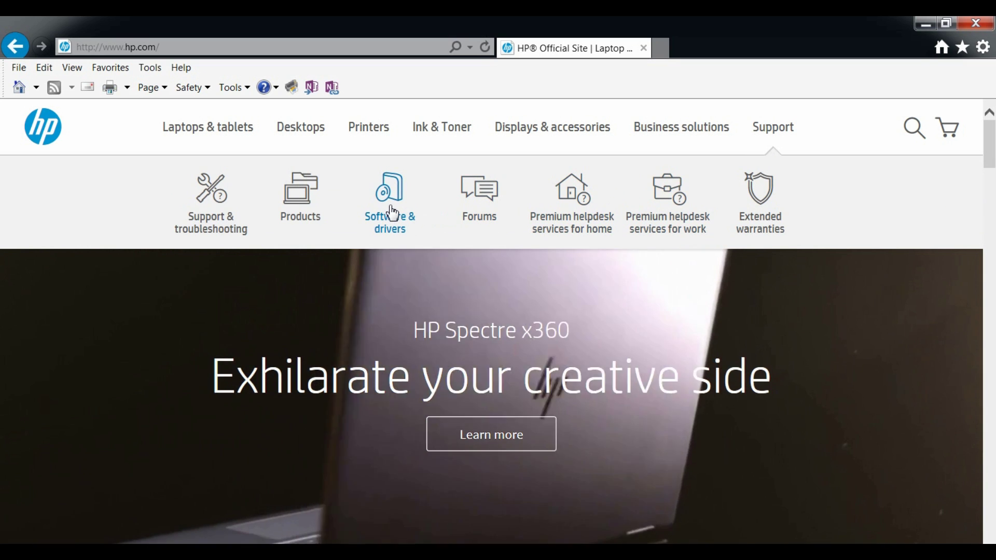
click(391, 209)
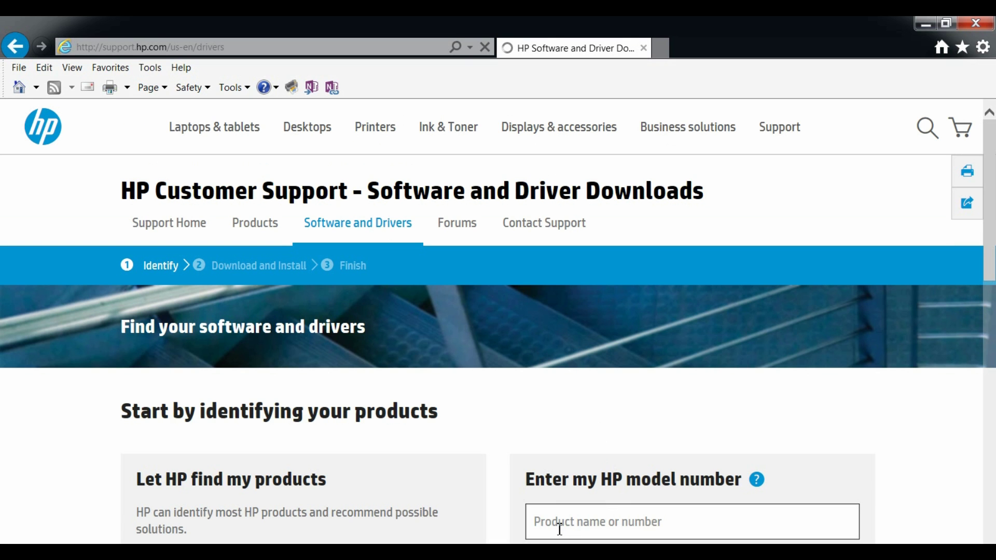
click(559, 530)
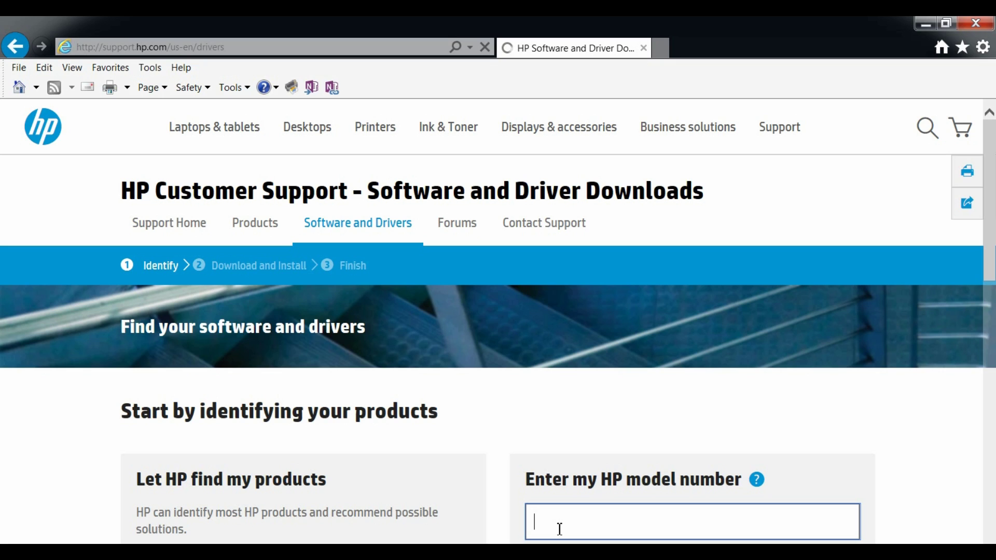
text(envy 45)
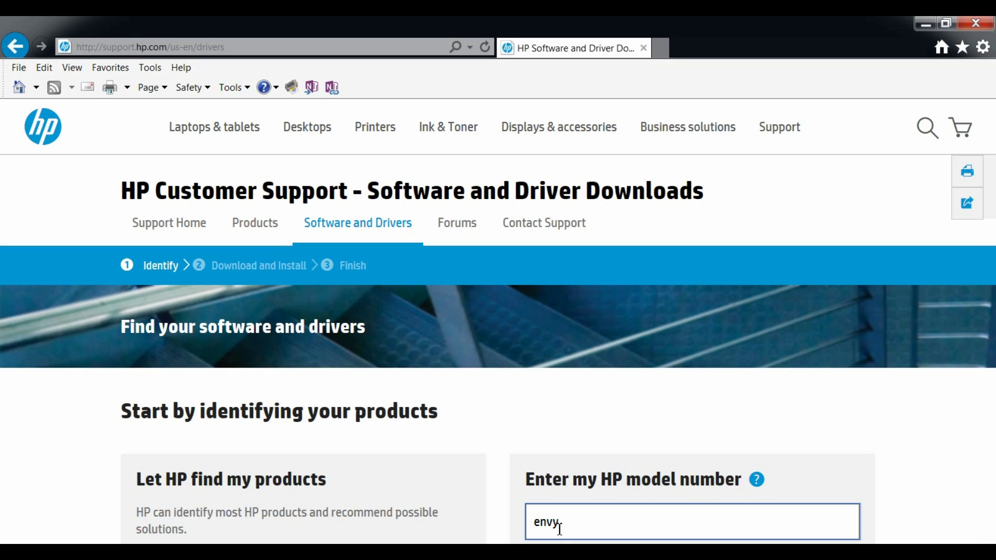
text(20)
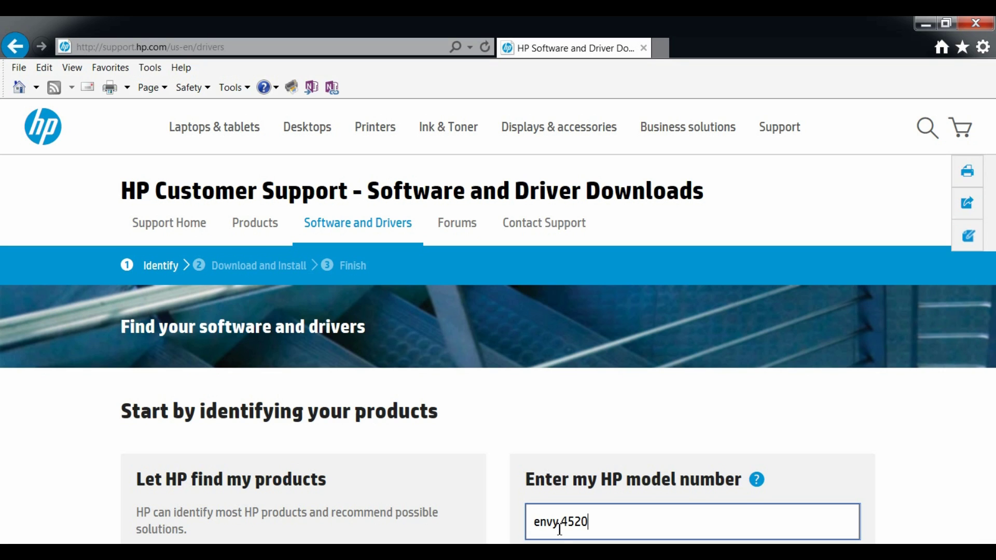
key(Return)
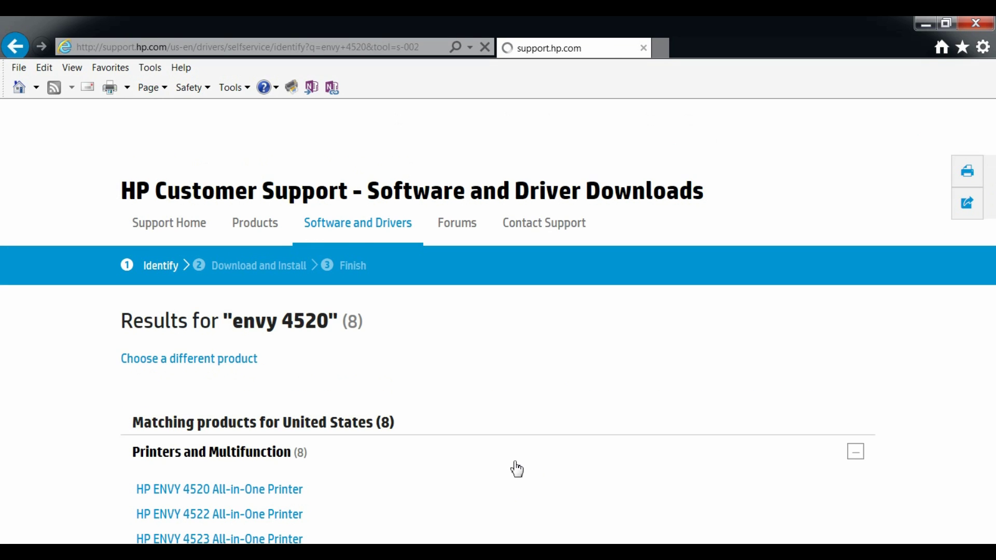
scroll(367, 503, down, 1)
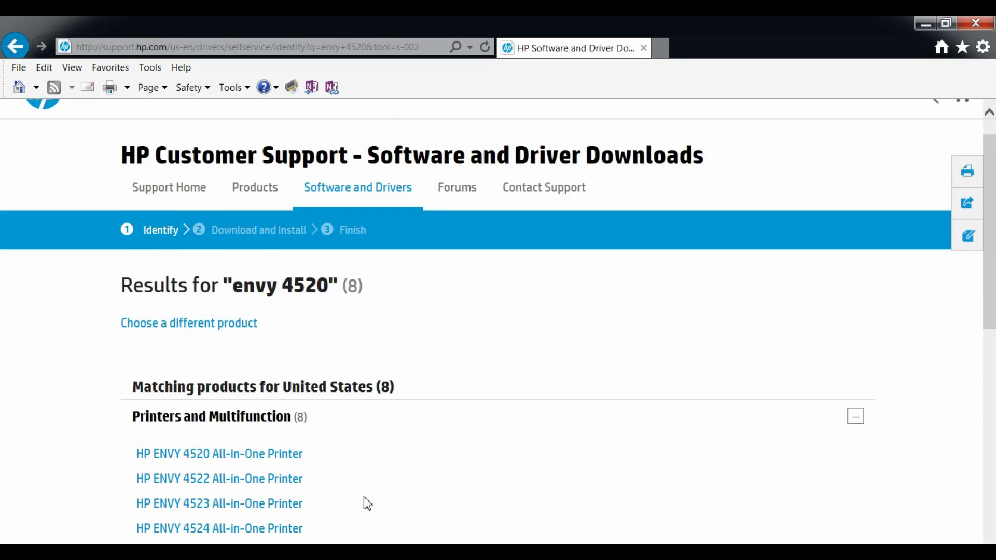
scroll(367, 503, down, 3)
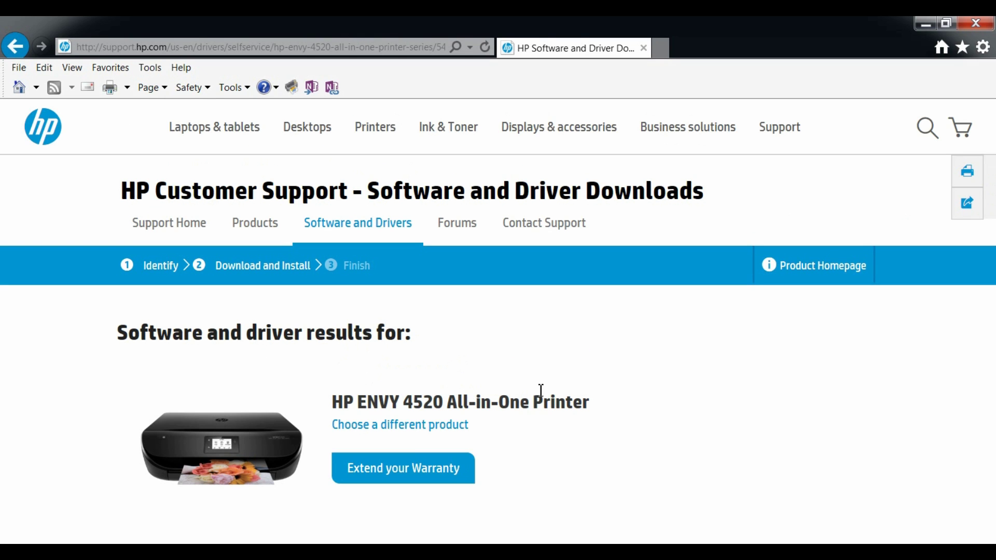
scroll(657, 413, down, 2)
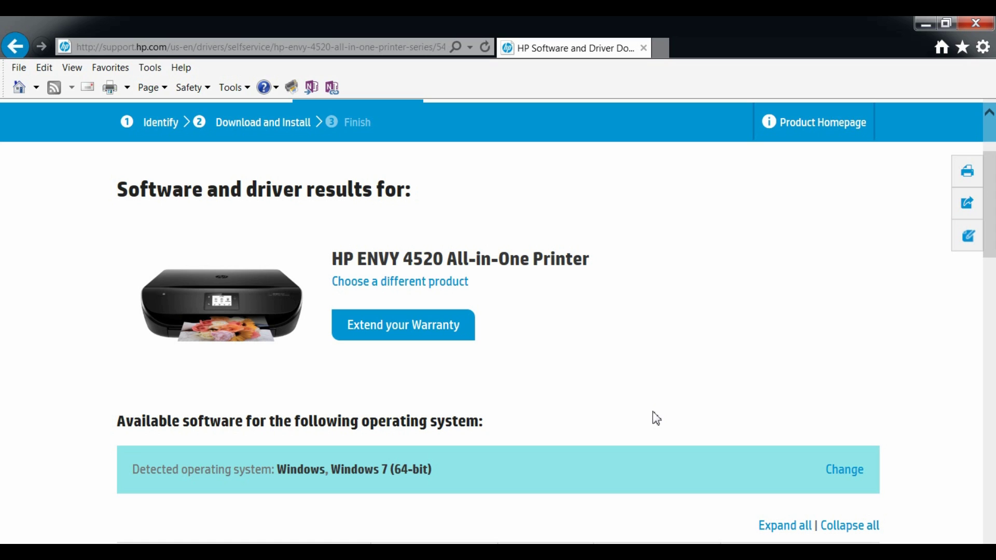
scroll(654, 418, down, 1)
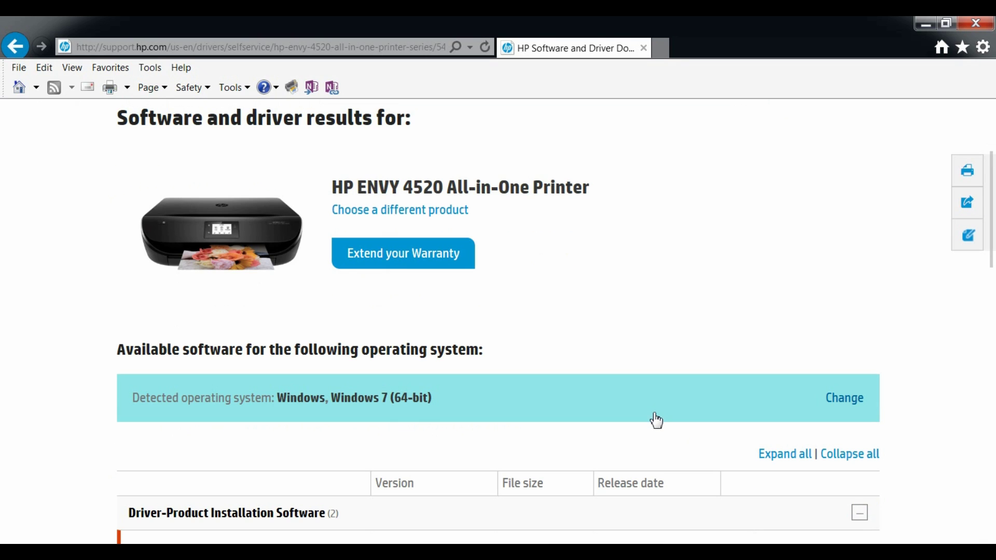
scroll(542, 444, down, 1)
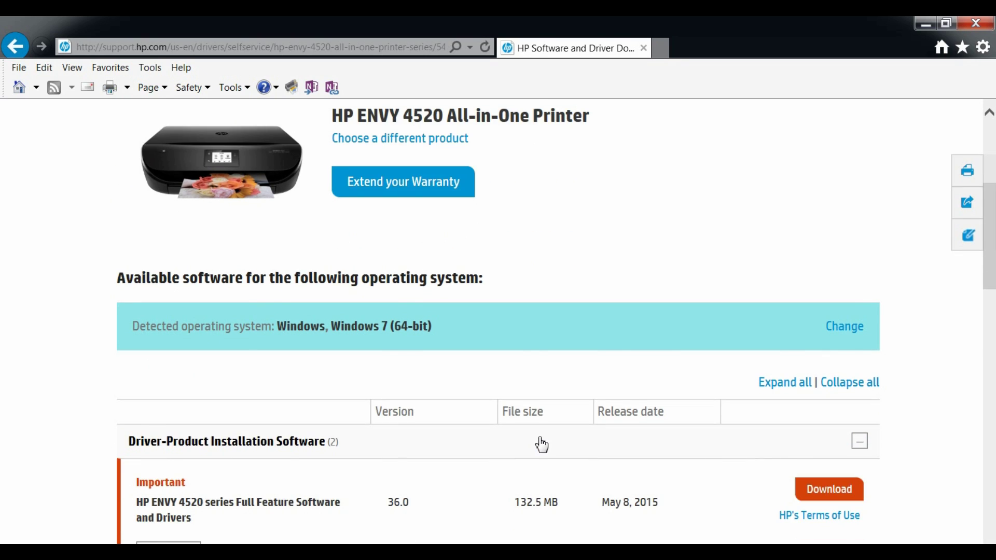
scroll(541, 444, down, 1)
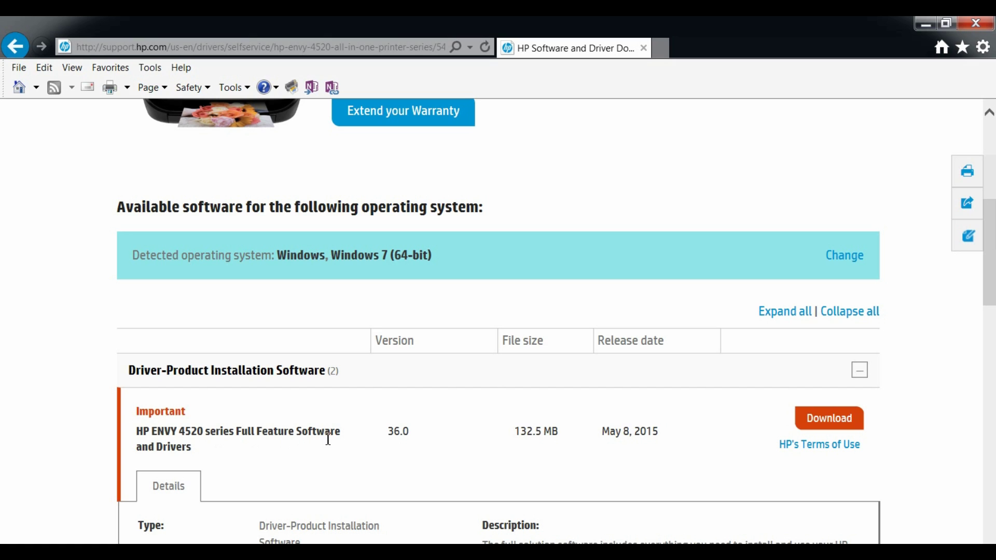
Download the ENVY 4520 Full Feature driver with 'Download only' and choose 'Save as'.
click(832, 421)
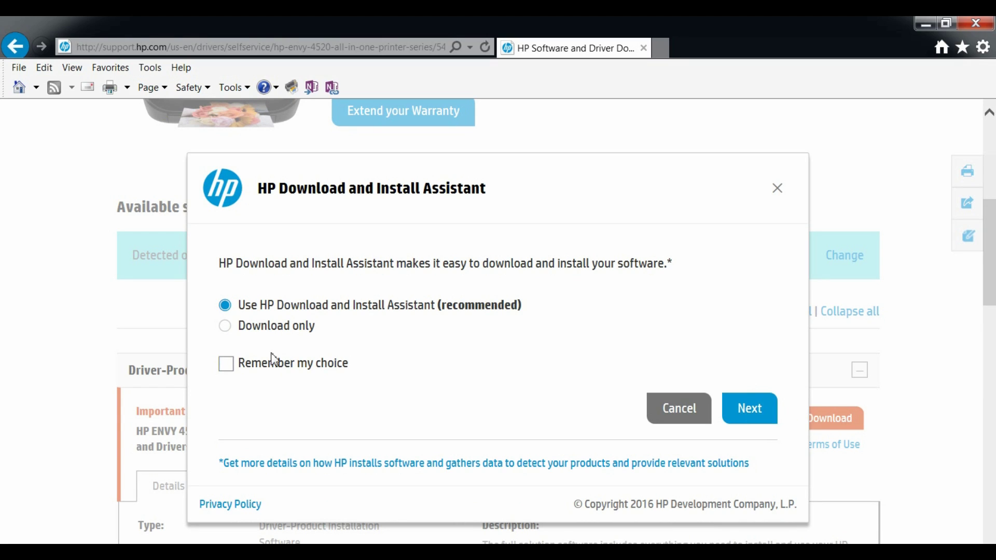
click(226, 326)
click(754, 417)
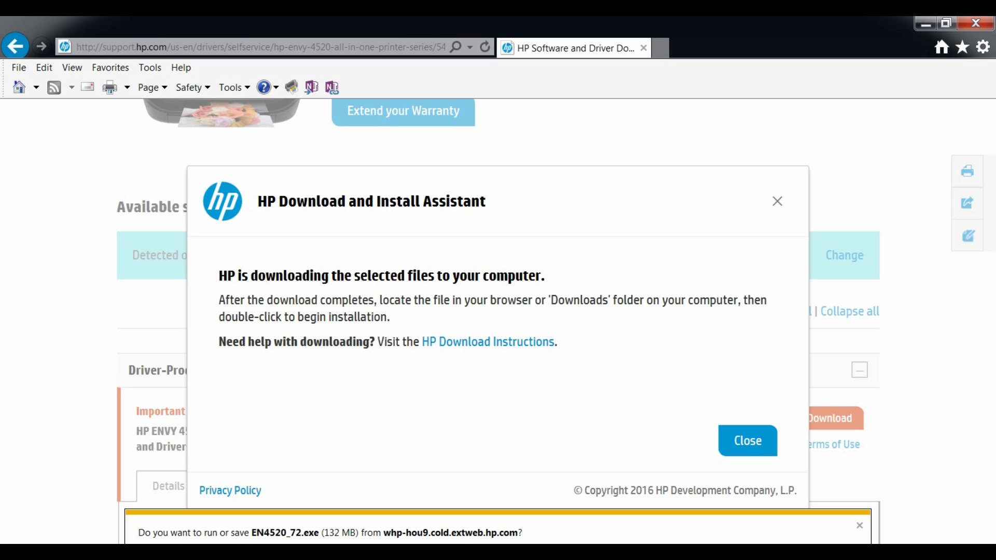
click(802, 543)
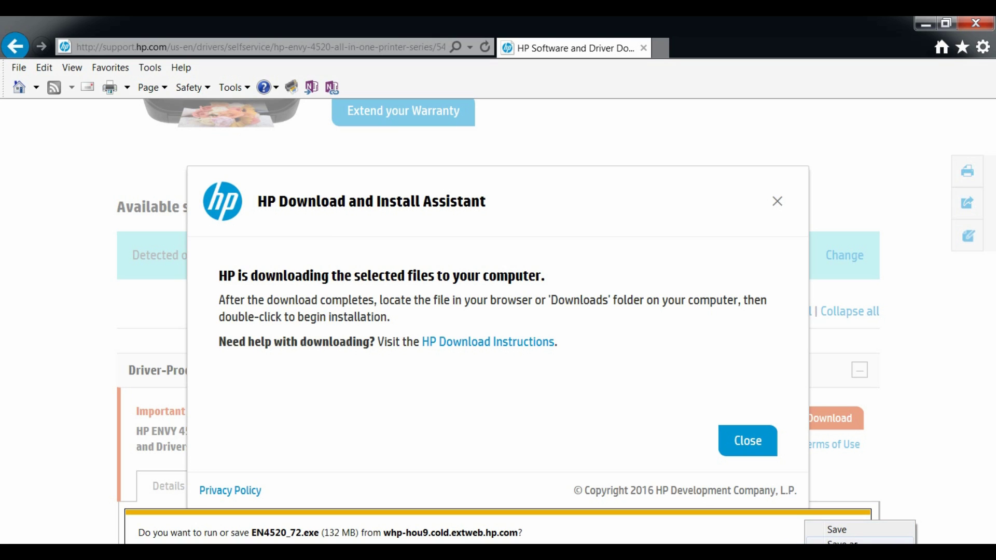
click(842, 543)
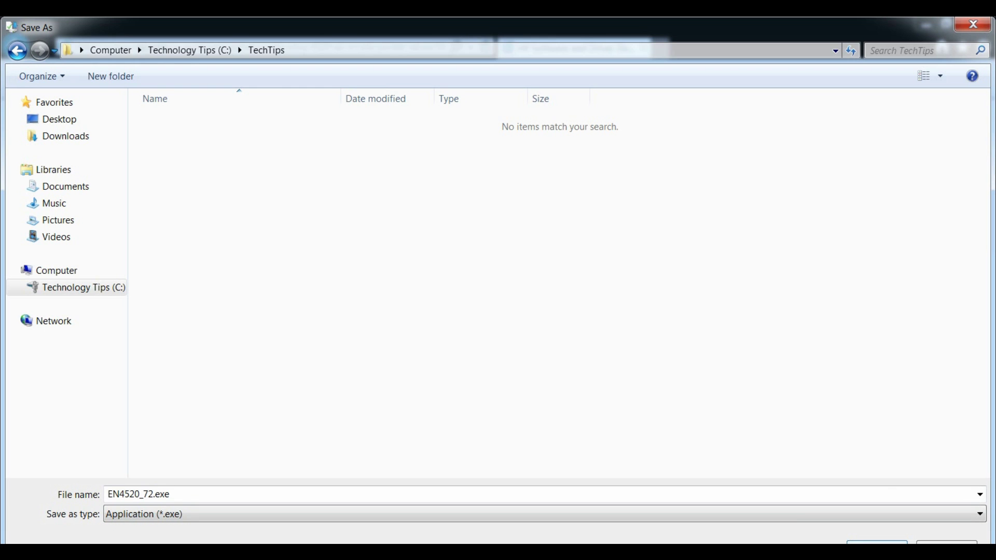
Save EN4520_72.exe to TechTips, decline the feedback survey and close the assistant.
click(875, 545)
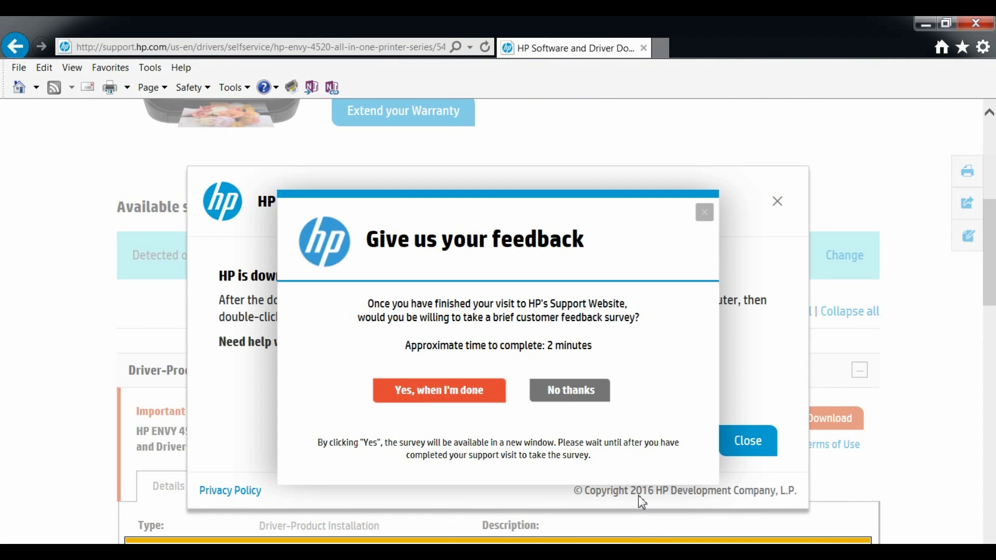
click(561, 401)
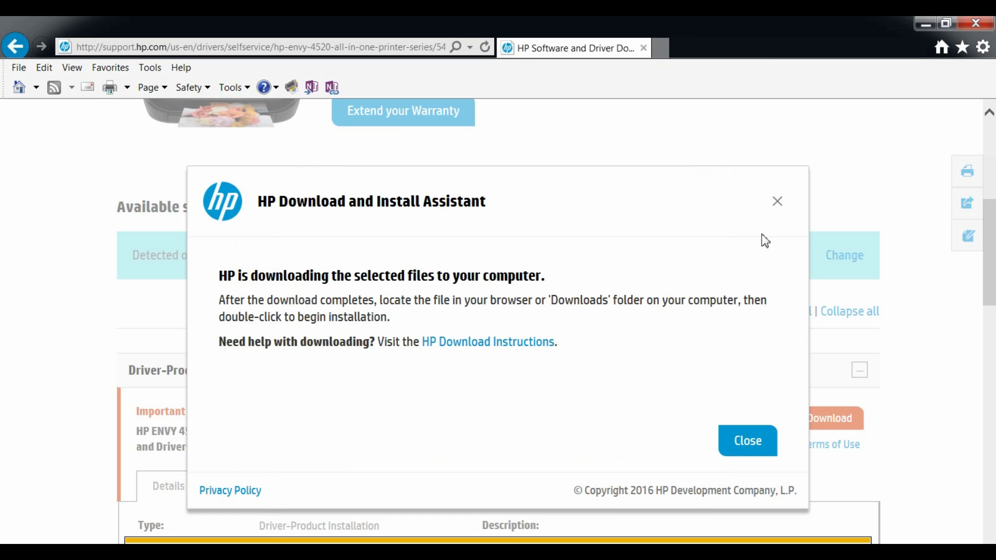
click(747, 442)
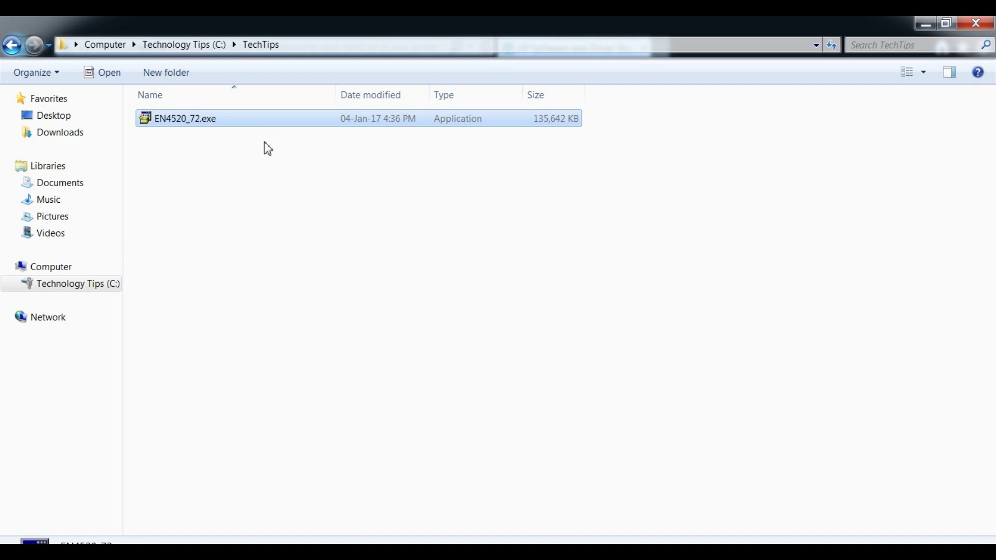
mouse_move(185, 118)
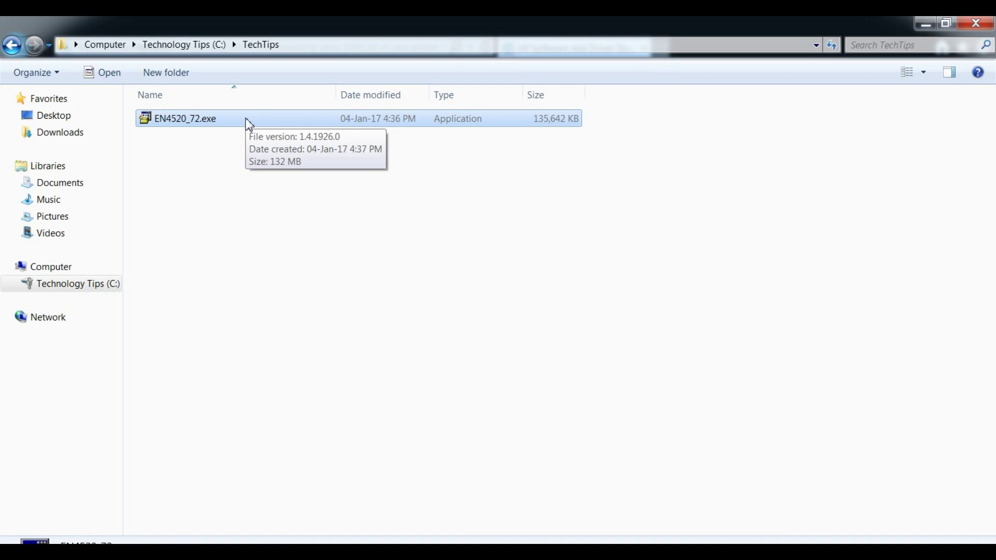
Run EN4520_72.exe from the TechTips folder and let it extract.
double_click(246, 122)
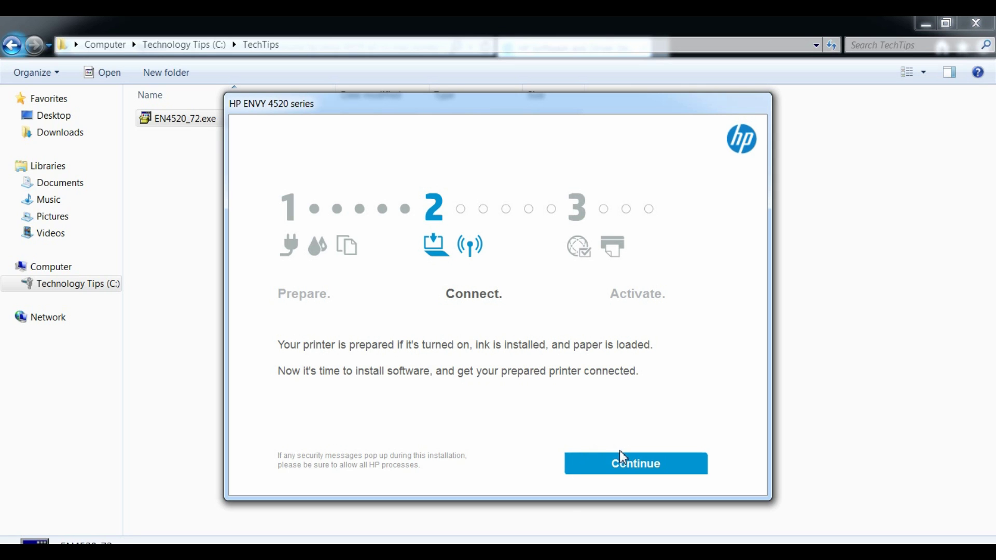
Keep the recommended software selections, accept the installation agreements and start installing.
click(622, 465)
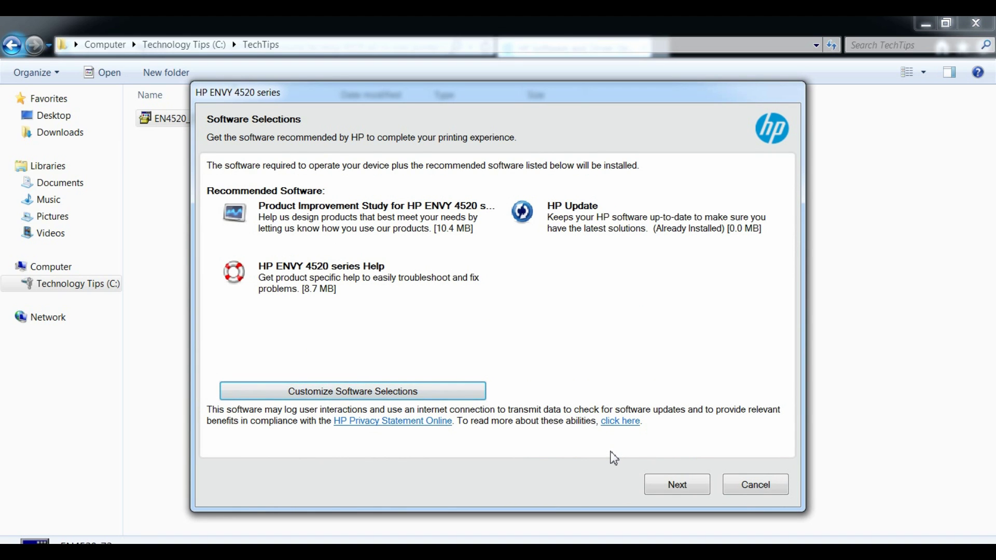
click(693, 488)
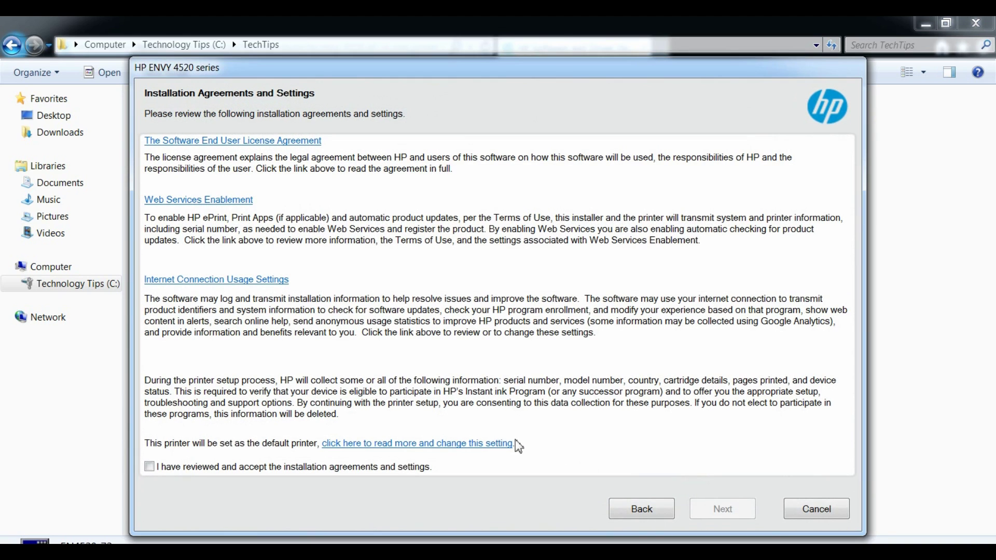
click(149, 467)
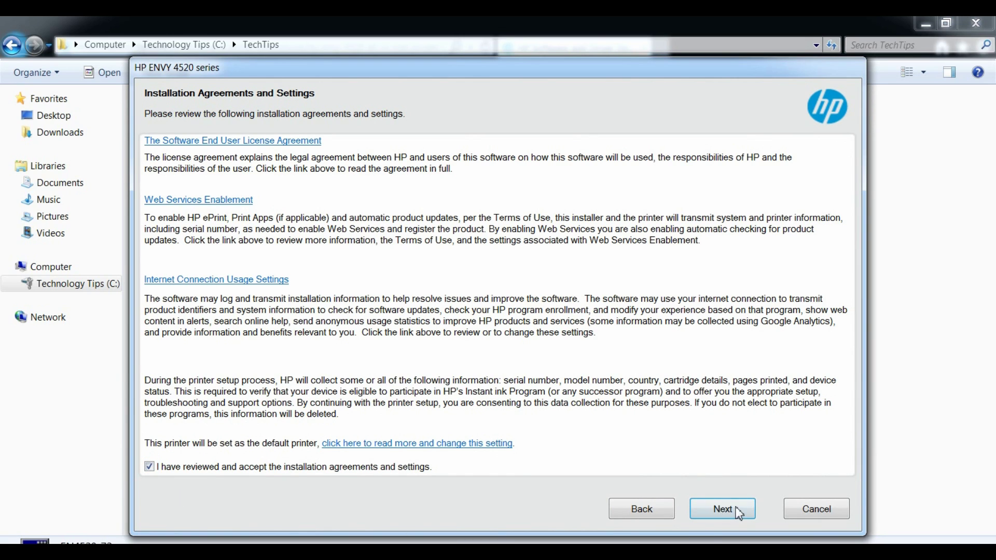
click(722, 509)
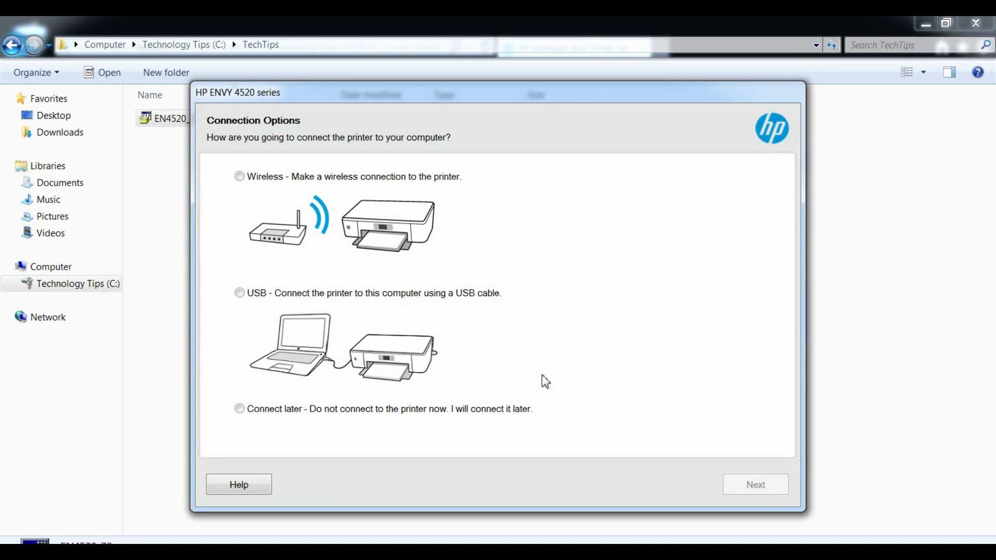
Choose USB as the printer connection option and confirm it.
click(238, 294)
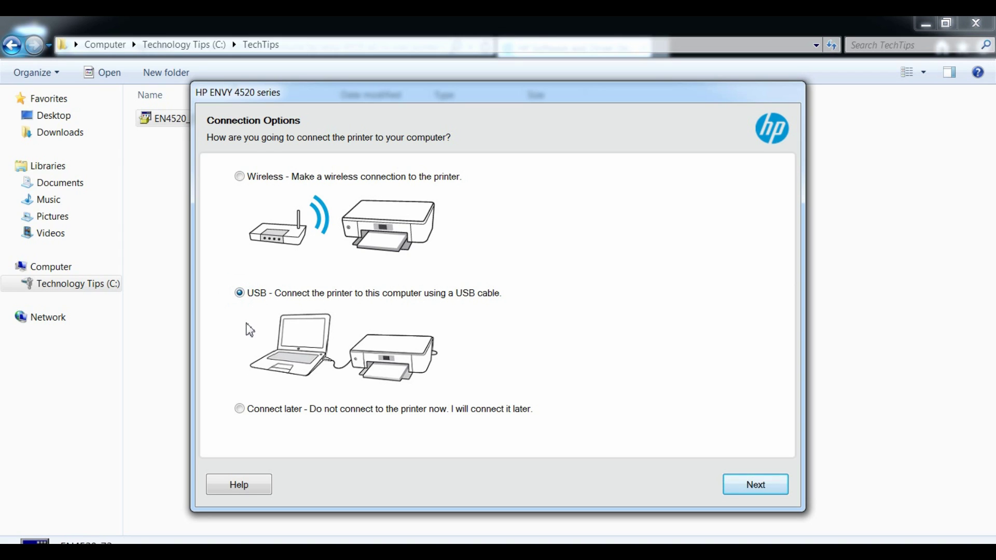
click(771, 483)
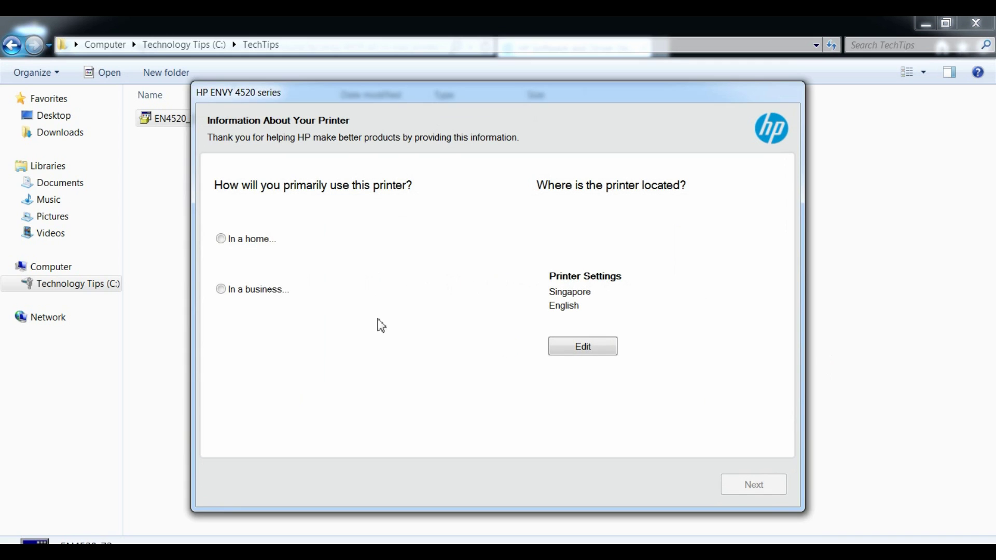
Set printer use to 'In a home', 'In the home for personal use.', and submit.
click(242, 240)
click(280, 264)
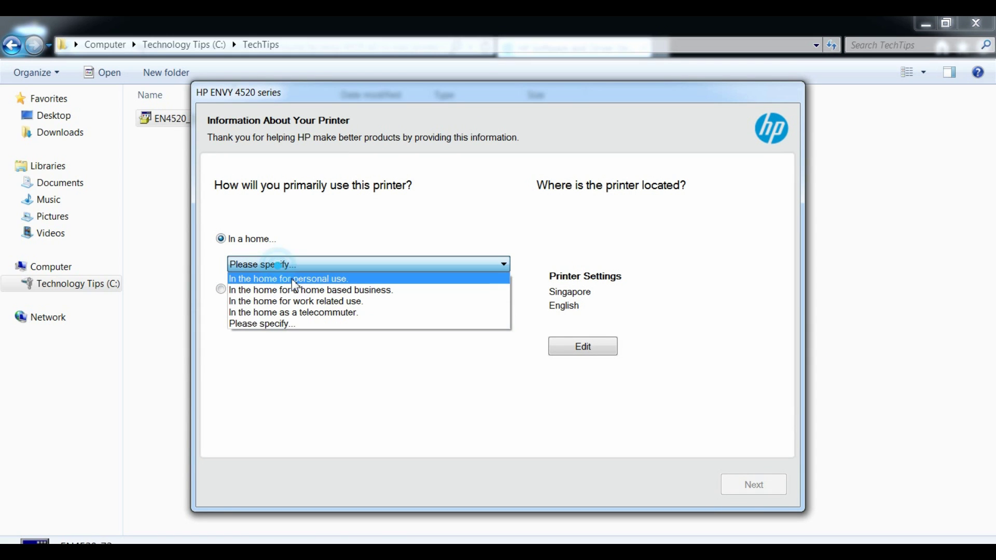
click(293, 279)
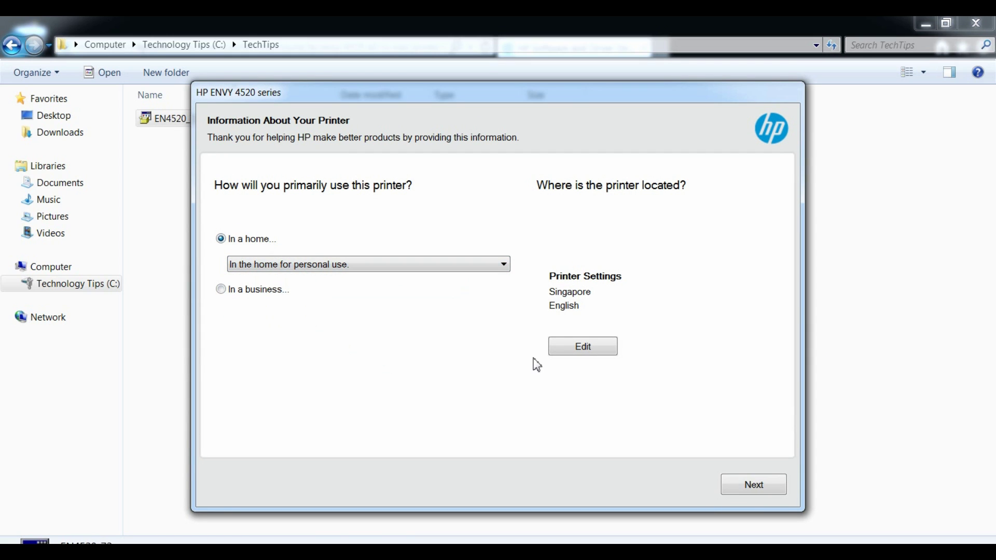
click(762, 496)
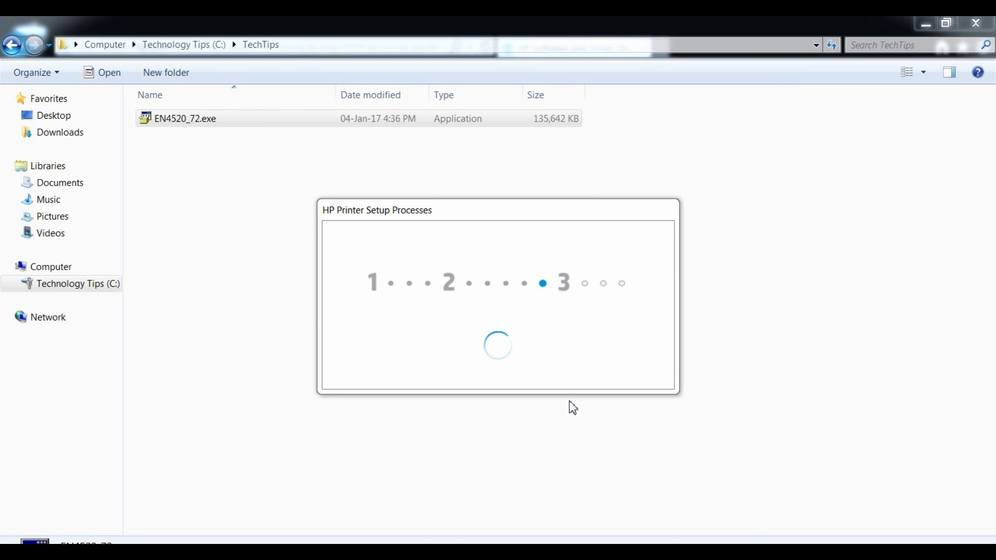